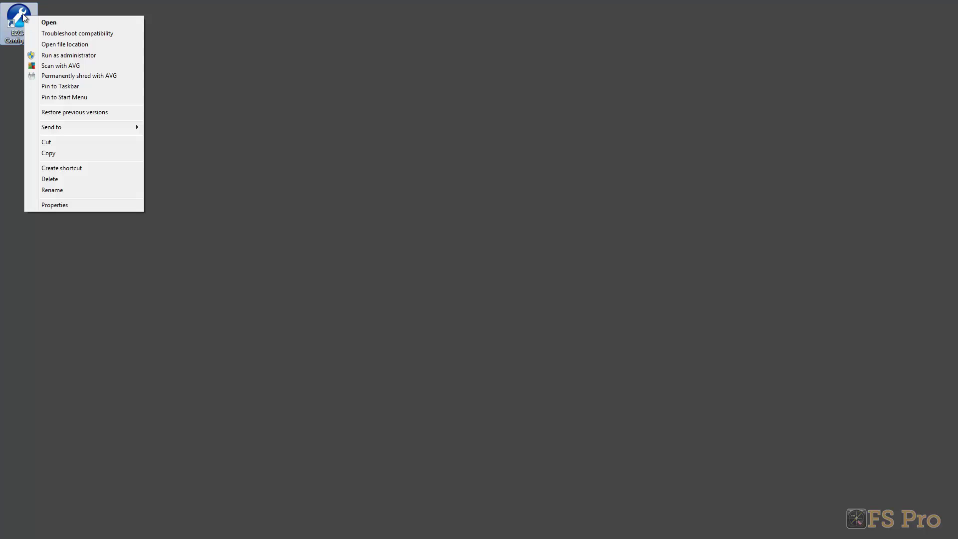
# Set EZCA Config.exe to run as administrator in its Compatibility properties, then close them
pyautogui.click(85, 206)
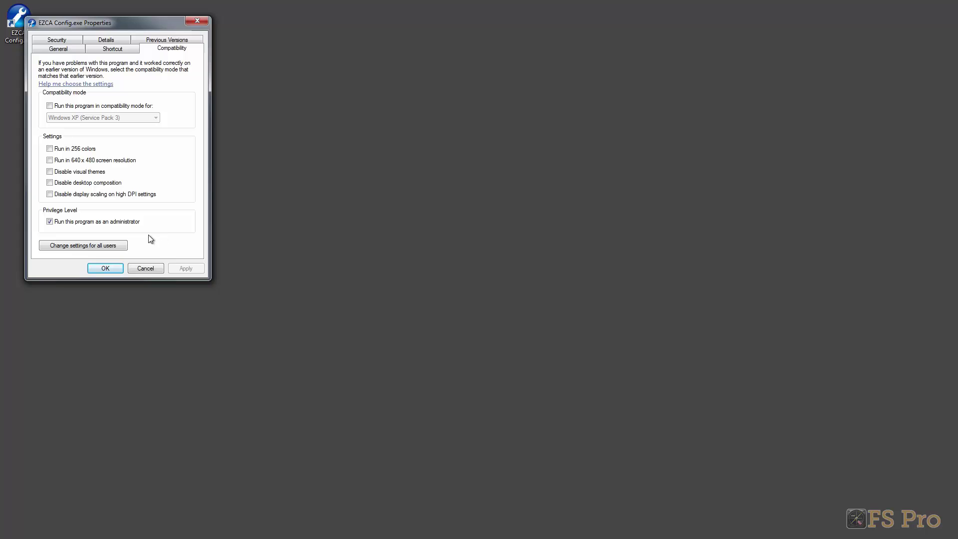
pyautogui.click(113, 270)
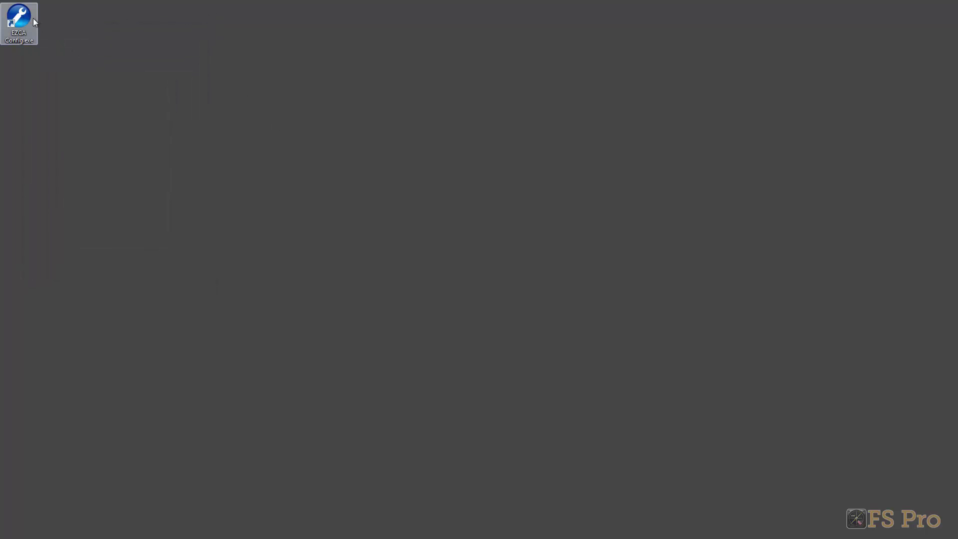
# Launch EZCA Config.exe from its desktop icon
pyautogui.doubleClick(24, 19)
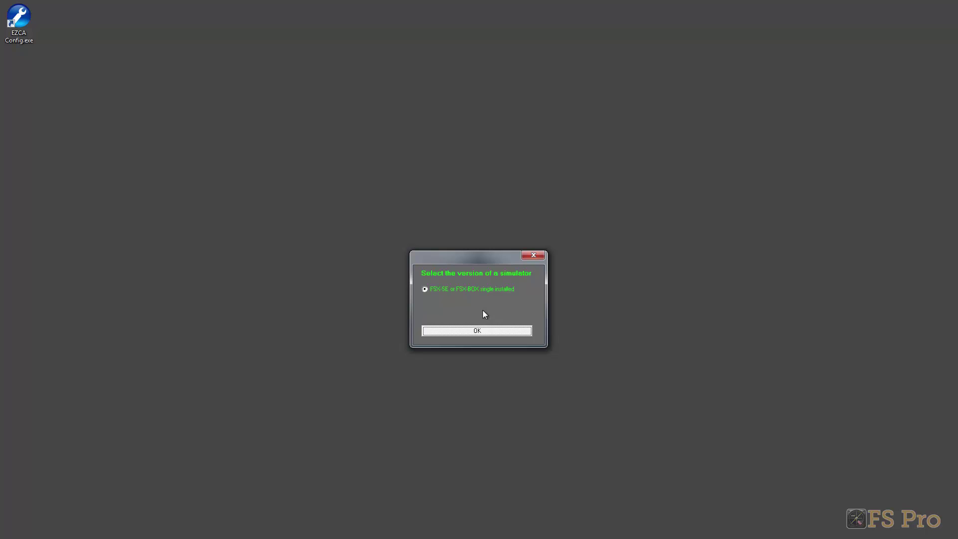
# Confirm FSX-SE or FSX-BOX as the simulator and accept the switch to simconnect 10.0.61259.0
pyautogui.click(484, 331)
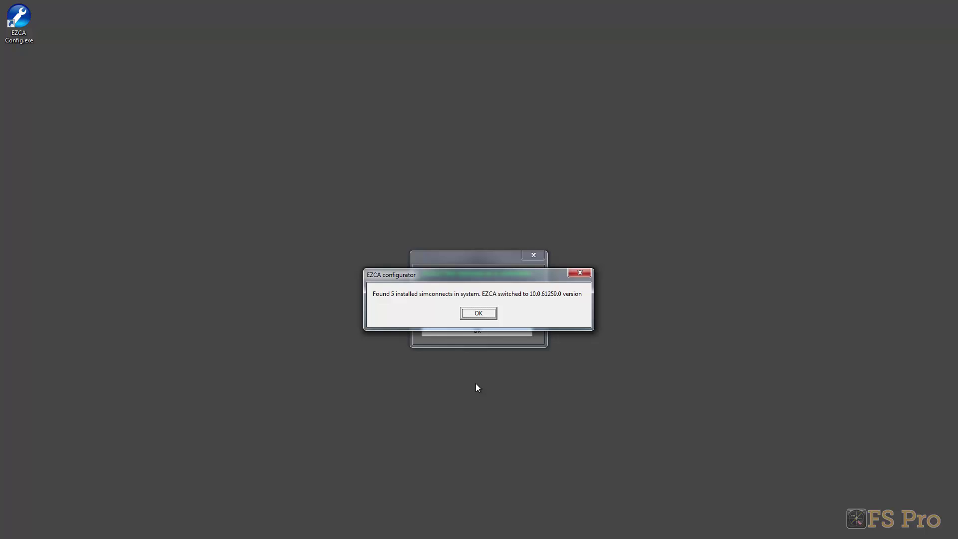
pyautogui.click(478, 313)
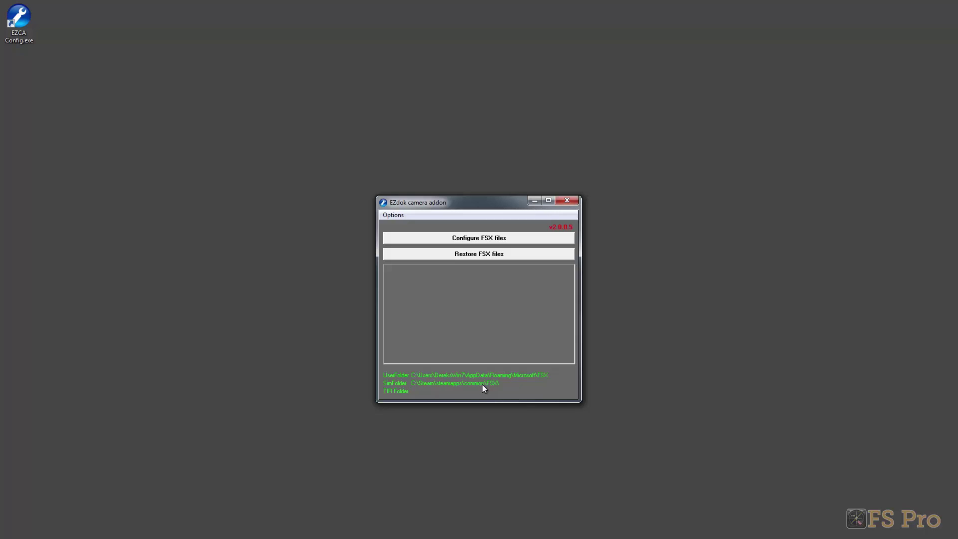
# Run Configure FSX files, dismissing the ROOT section error and the 'Is done' notice
pyautogui.click(494, 241)
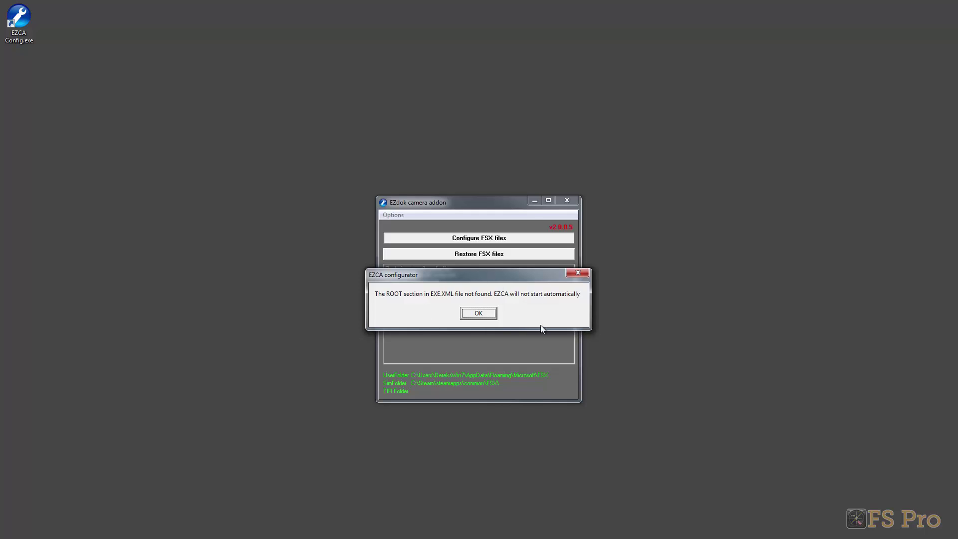
pyautogui.click(491, 313)
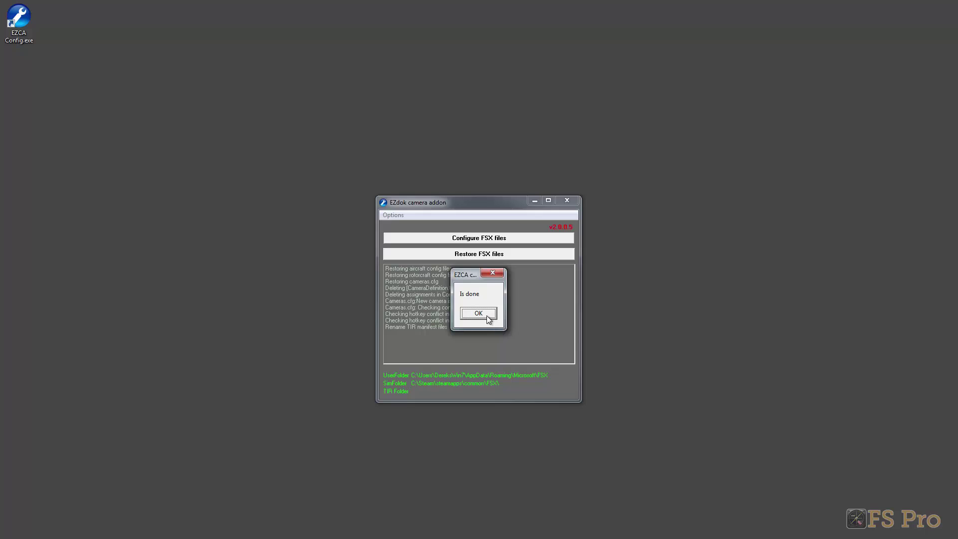
pyautogui.click(488, 318)
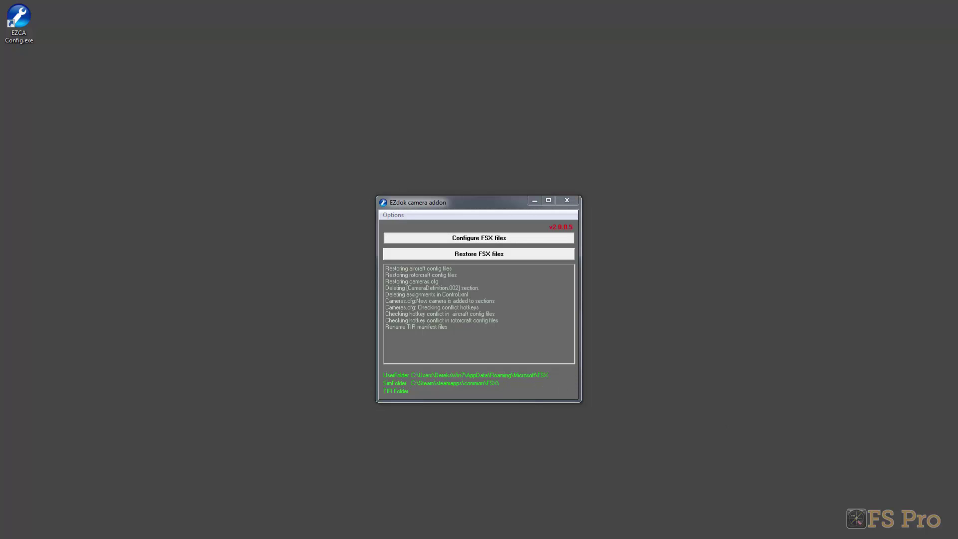
# Copy and paste exe.xml in the FSX folder to create the backup 'exe - Copy.xml'
pyautogui.moveTo(957, 98); pyautogui.dragTo(493, 111)
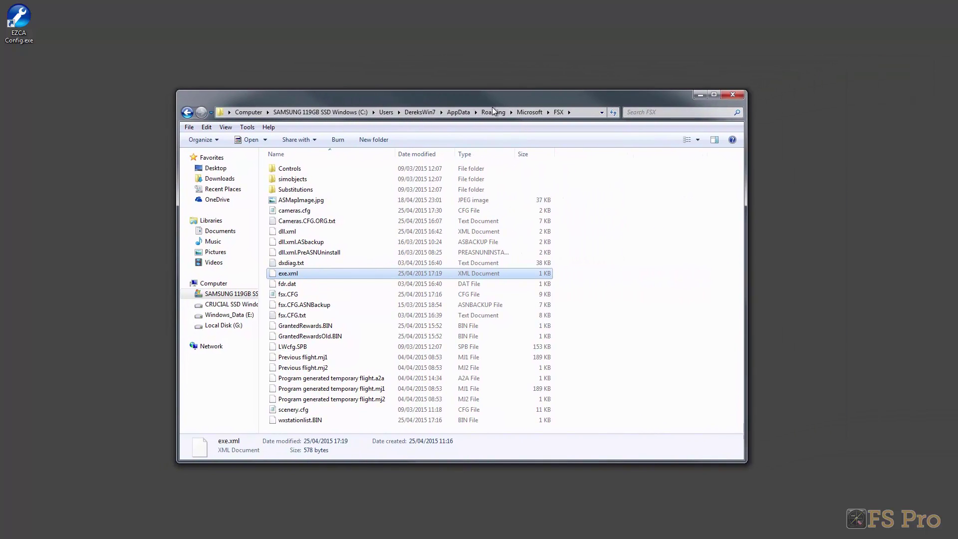
pyautogui.rightClick(302, 272)
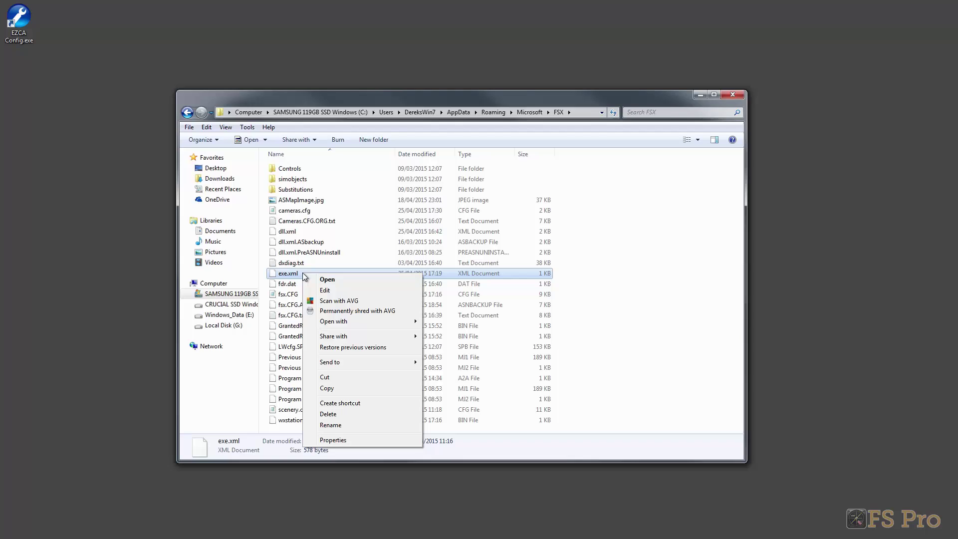
pyautogui.click(343, 388)
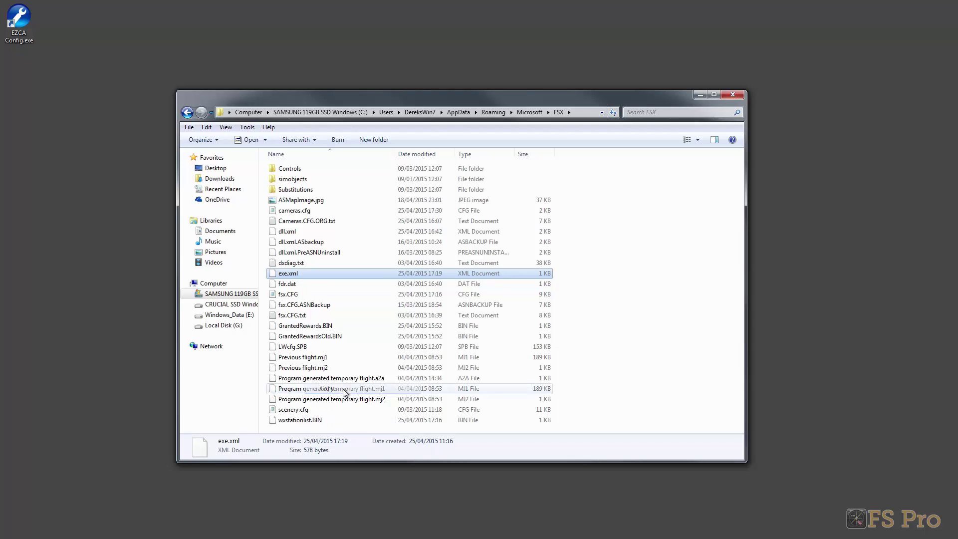
pyautogui.rightClick(328, 274)
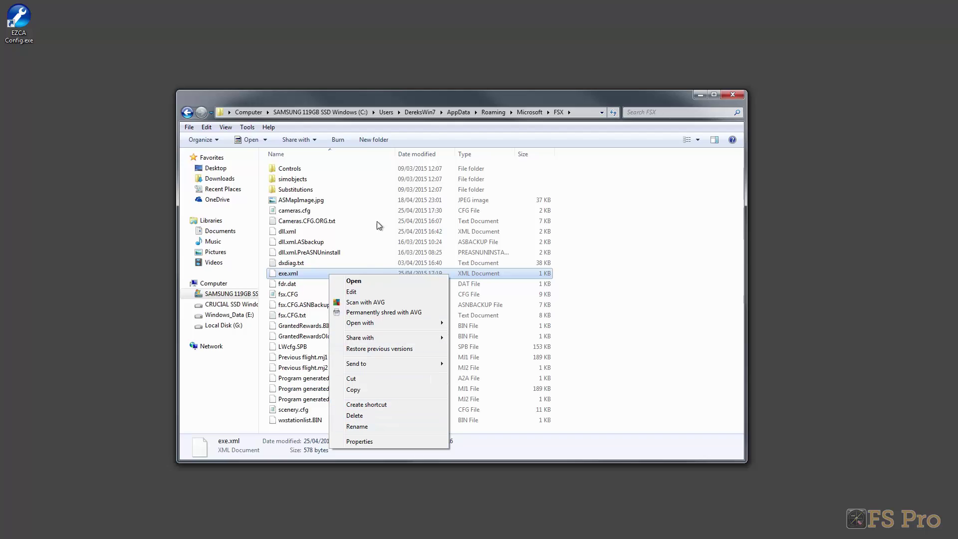
pyautogui.click(383, 98)
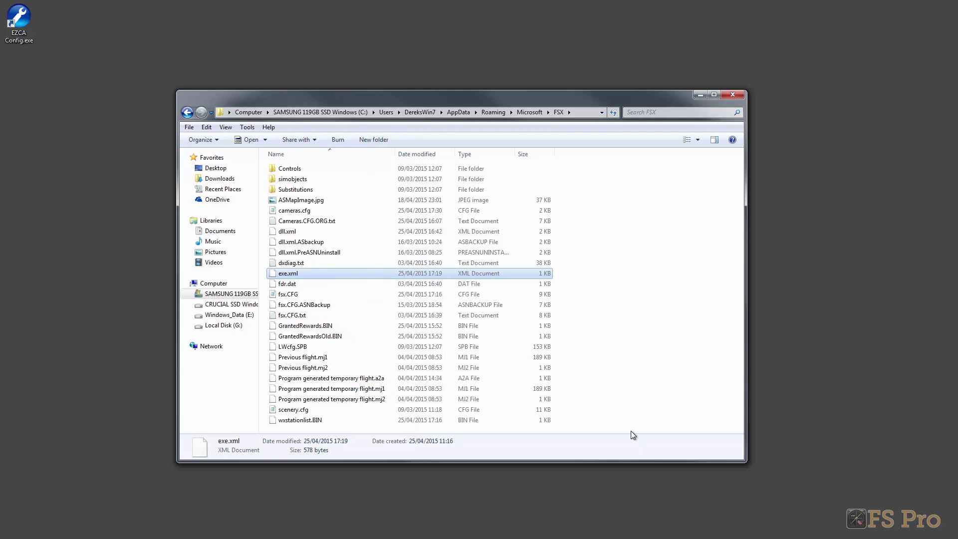
pyautogui.click(631, 430)
pyautogui.rightClick(634, 423)
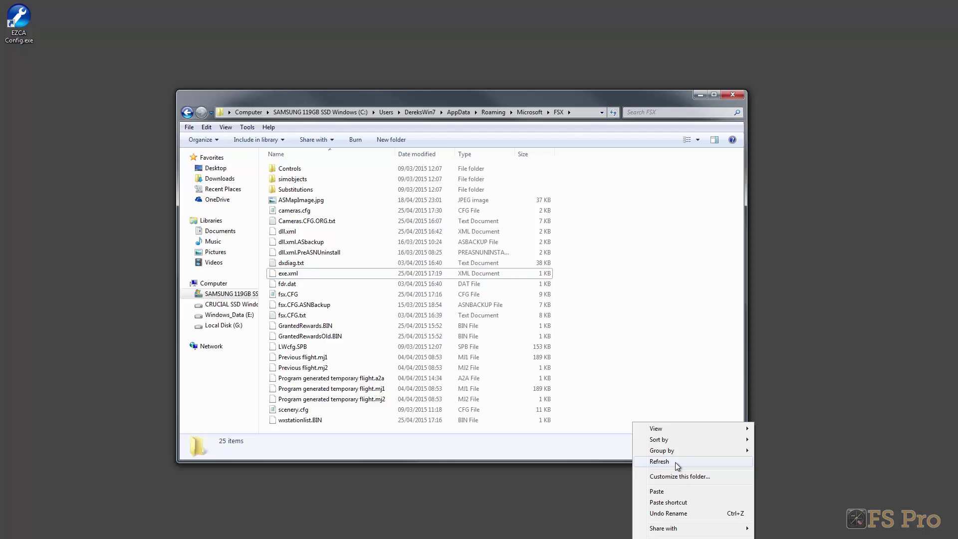
pyautogui.click(680, 493)
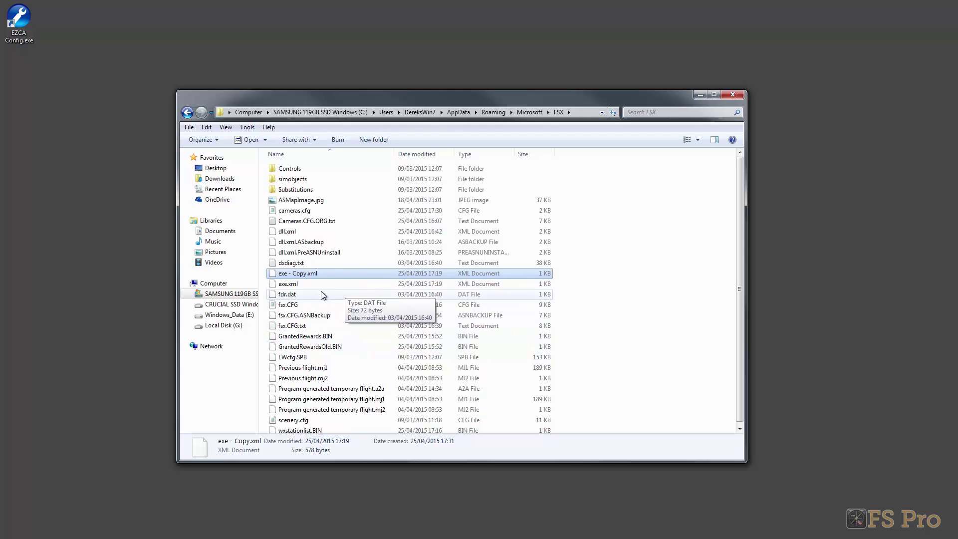
pyautogui.click(294, 287)
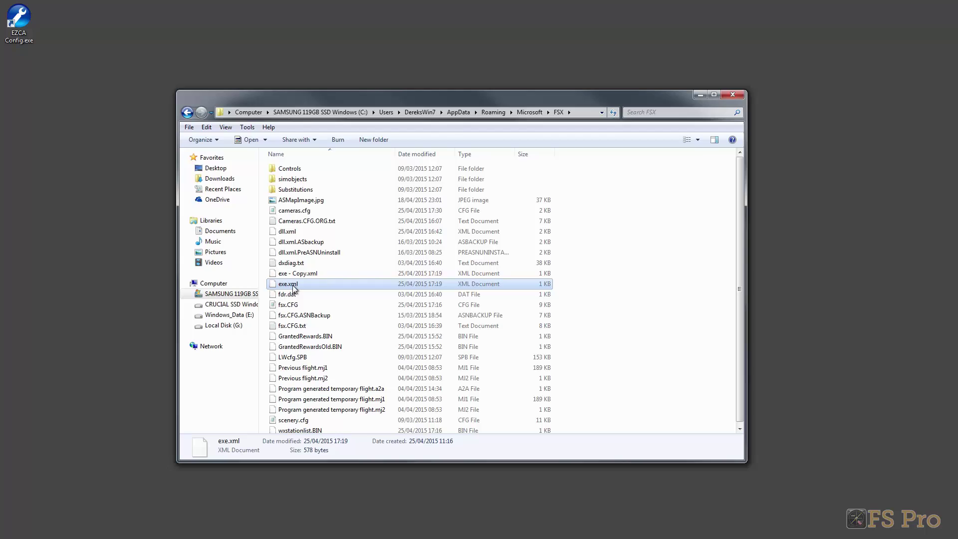
# Open exe.xml from the FSX folder in Notepad using Open with
pyautogui.rightClick(296, 288)
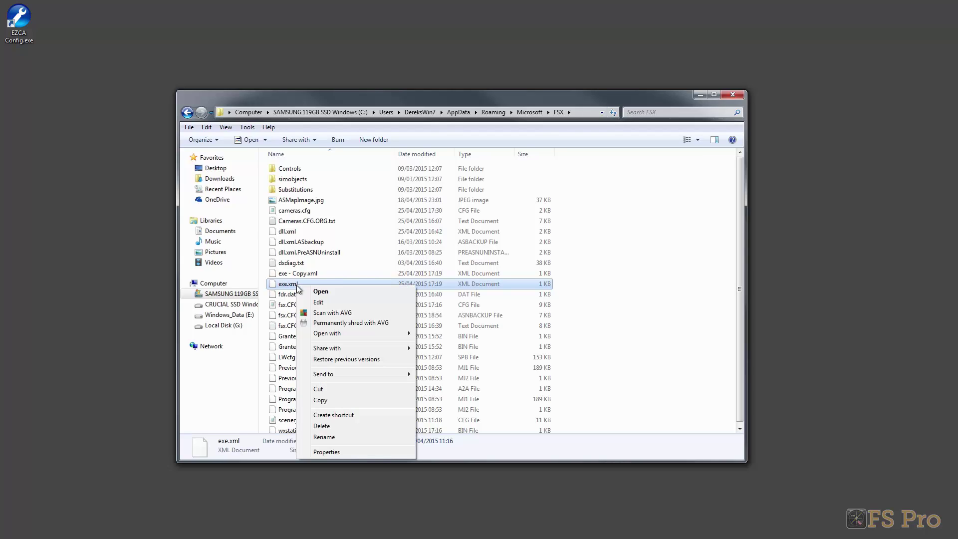
pyautogui.moveTo(358, 333)
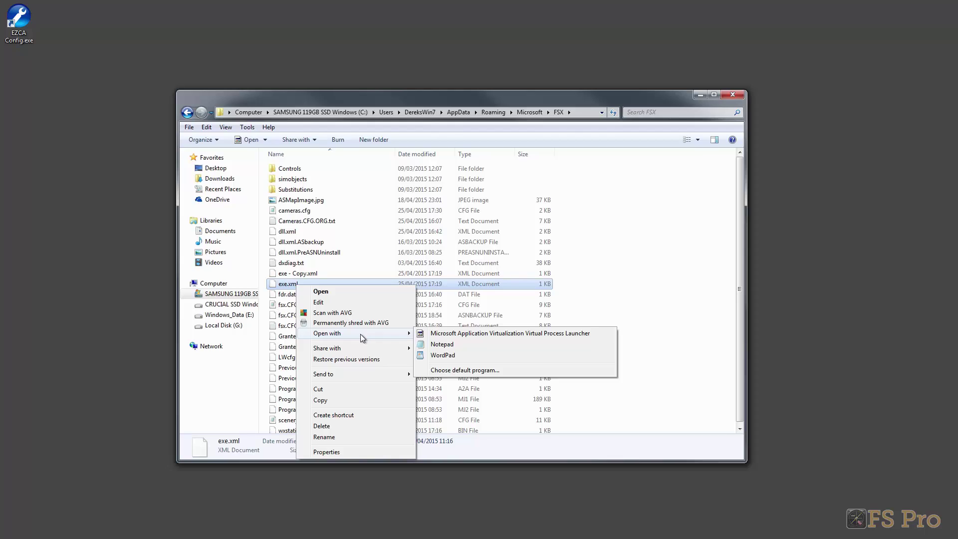
pyautogui.click(451, 345)
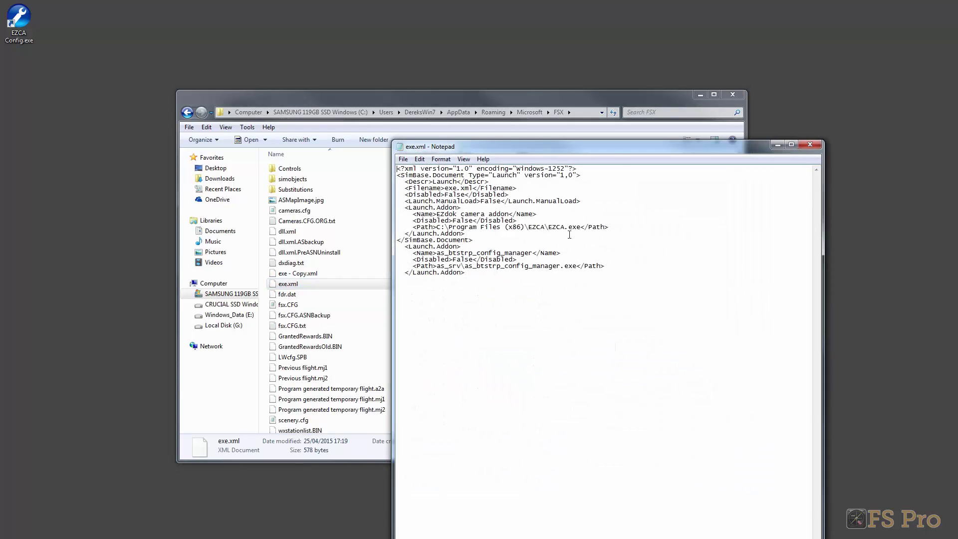
# Move the Notepad window up and left and select the SimBase.Document opening line
pyautogui.moveTo(612, 158); pyautogui.dragTo(548, 64)
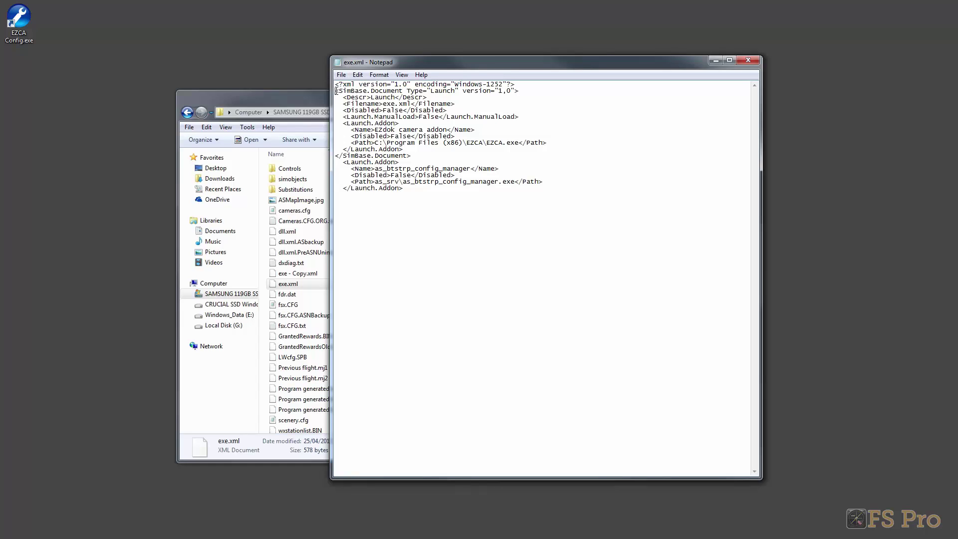
pyautogui.moveTo(336, 91); pyautogui.dragTo(526, 92)
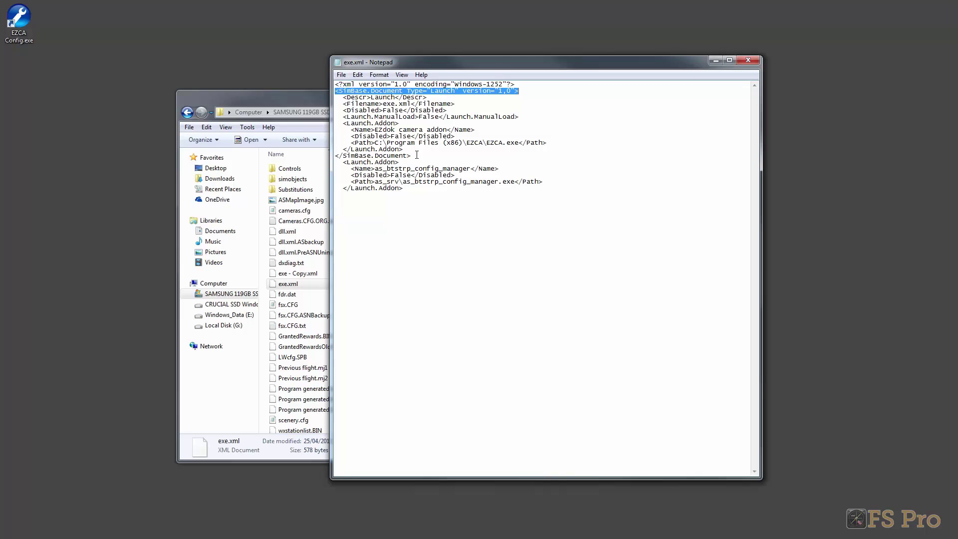
# Cut the misplaced </SimBase.Document> line, paste it after the last </Launch.Addon>, and delete the blank line
pyautogui.moveTo(414, 155); pyautogui.dragTo(335, 156)
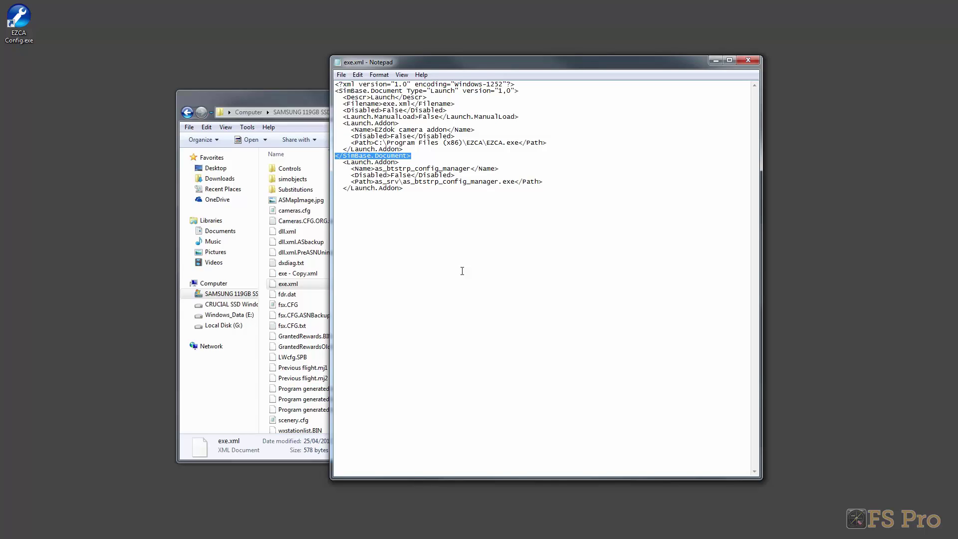
pyautogui.click(344, 156)
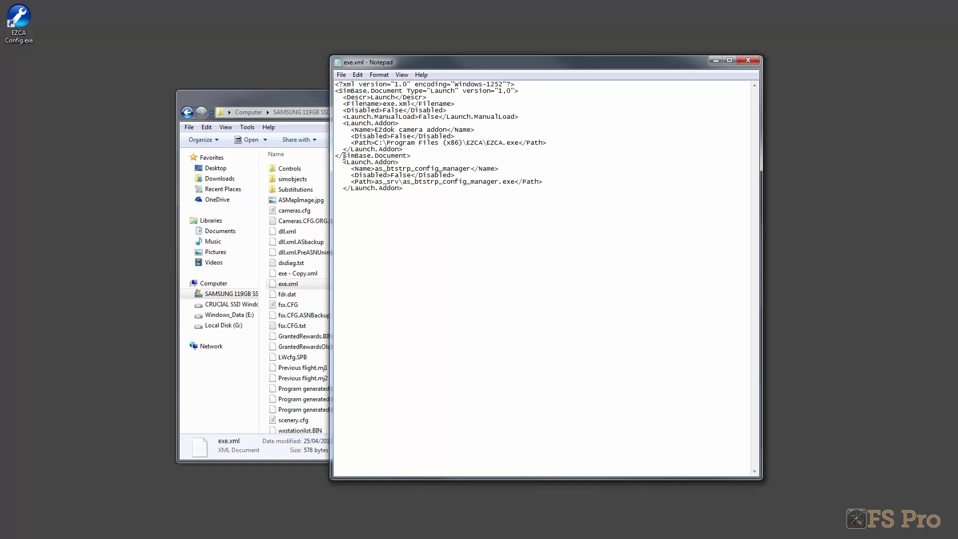
pyautogui.moveTo(425, 157)
pyautogui.mouseDown()
pyautogui.moveTo(336, 157)
pyautogui.moveTo(420, 157)
pyautogui.mouseUp()
pyautogui.click(337, 158)
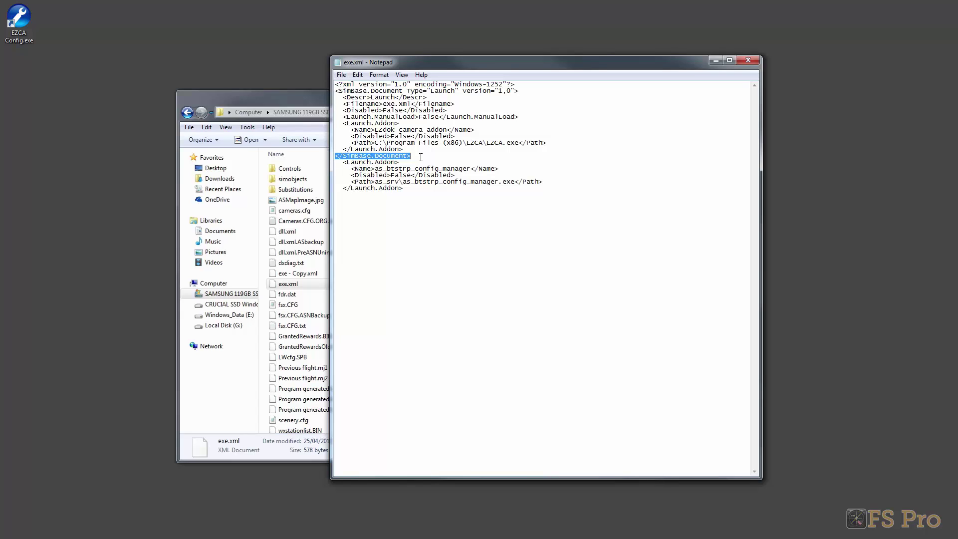
pyautogui.rightClick(404, 158)
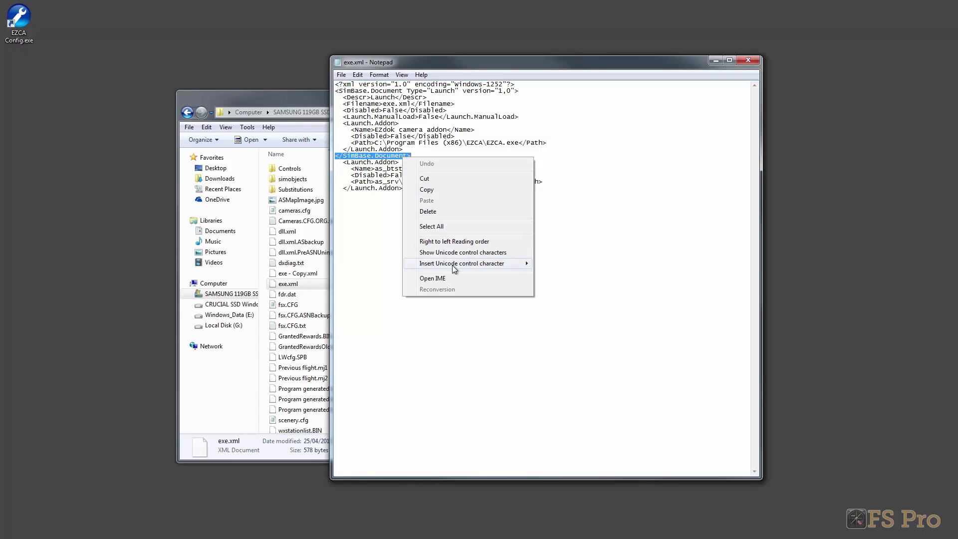
pyautogui.click(435, 179)
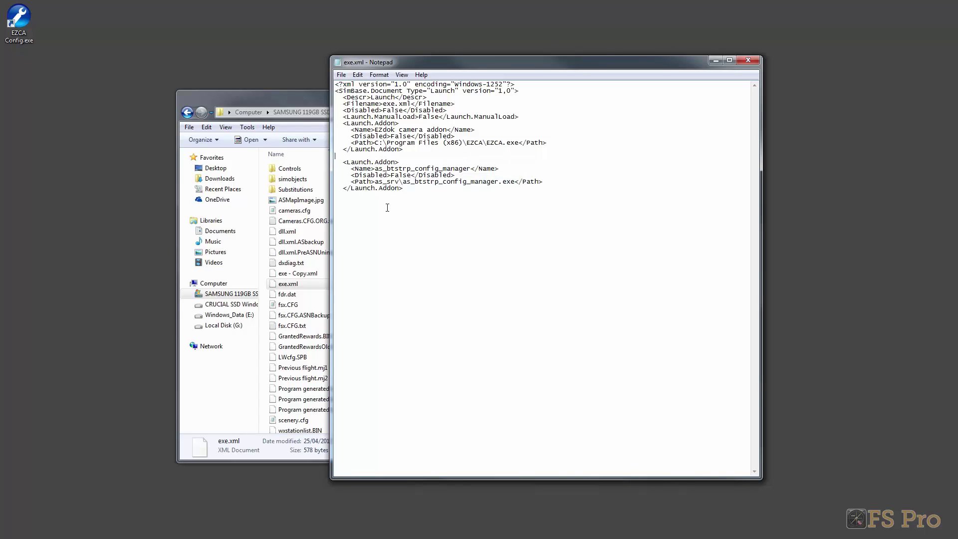
pyautogui.rightClick(355, 200)
pyautogui.click(396, 244)
pyautogui.press('BackSpace')
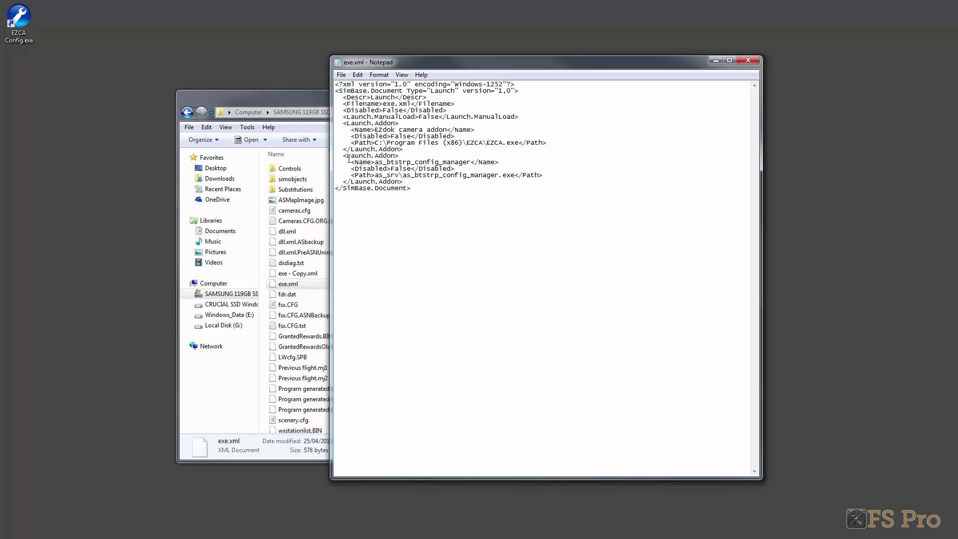
pyautogui.moveTo(335, 125); pyautogui.dragTo(431, 150)
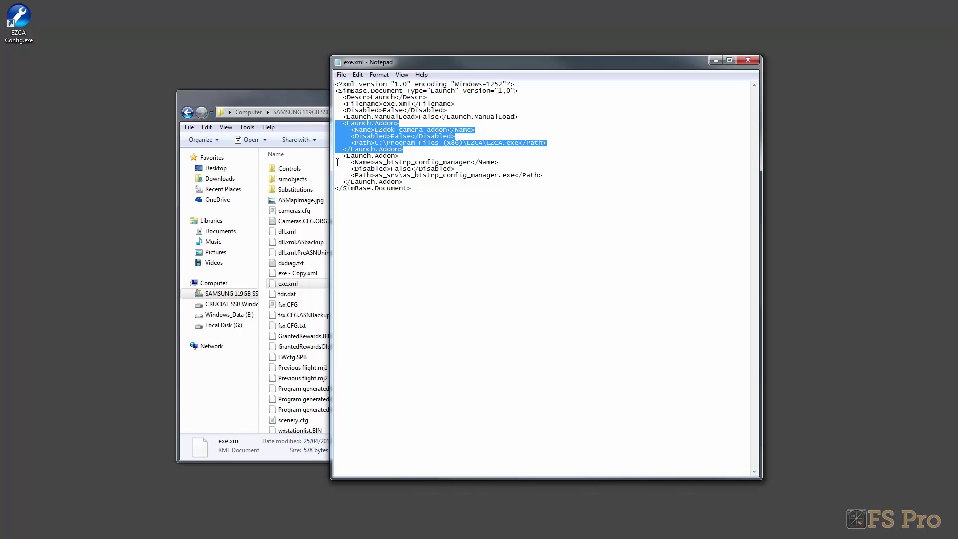
pyautogui.moveTo(337, 162); pyautogui.dragTo(560, 174)
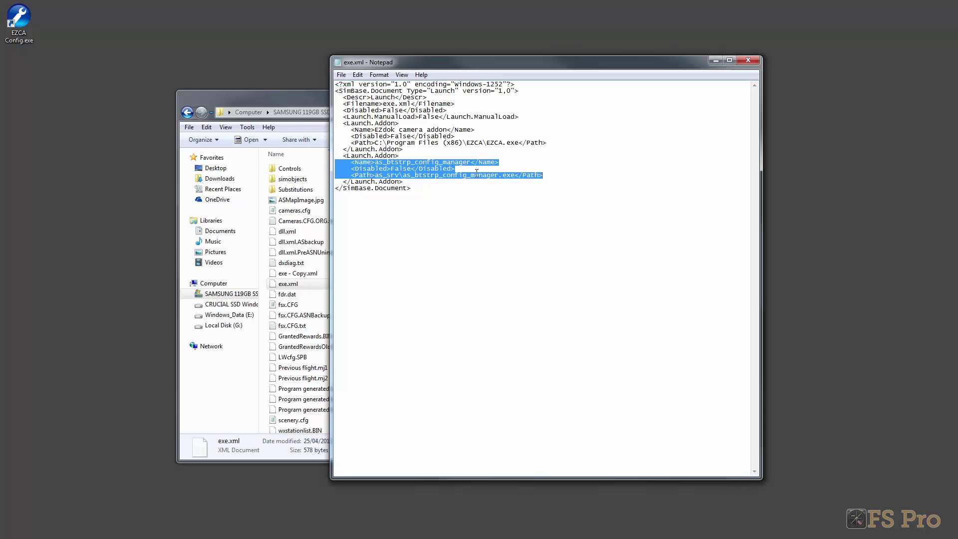
pyautogui.moveTo(374, 142); pyautogui.dragTo(519, 142)
pyautogui.click(418, 210)
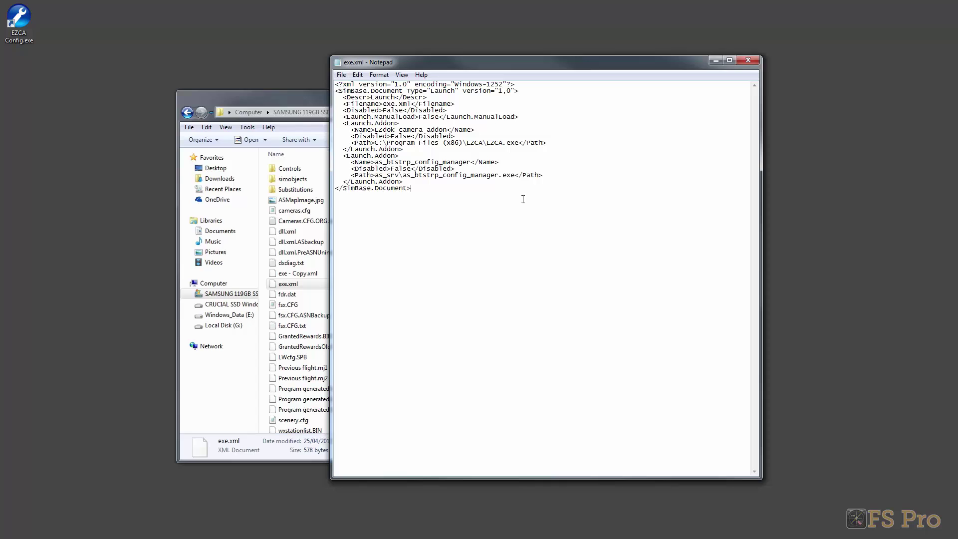
# Save the edited exe.xml and close Notepad
pyautogui.click(340, 75)
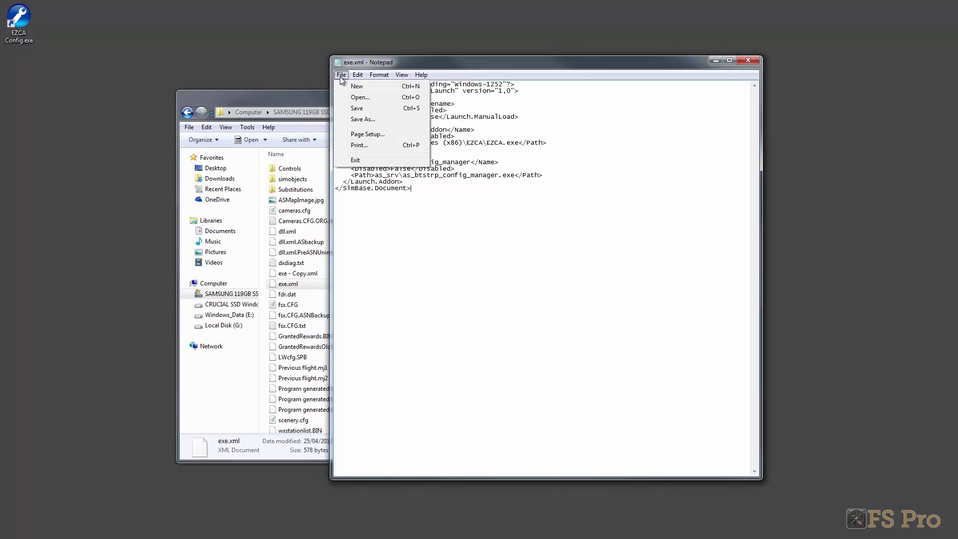
pyautogui.click(362, 110)
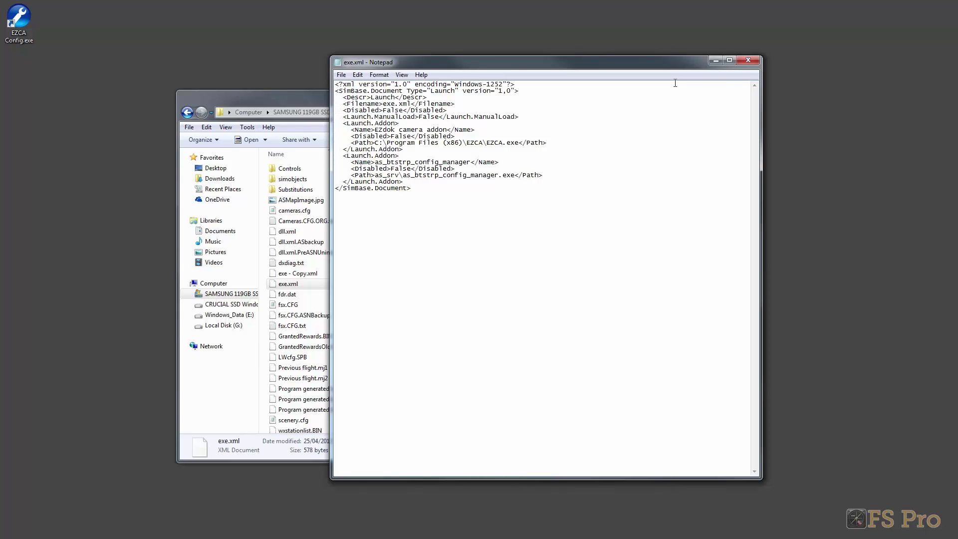
pyautogui.click(749, 62)
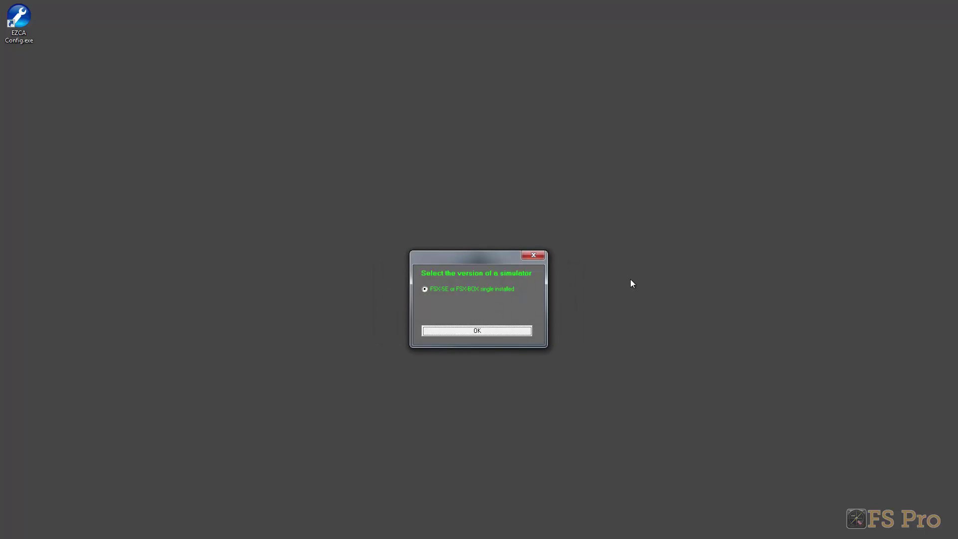
# Confirm the FSX version, rerun Configure FSX files, and dismiss the ROOT section error messages
pyautogui.click(496, 336)
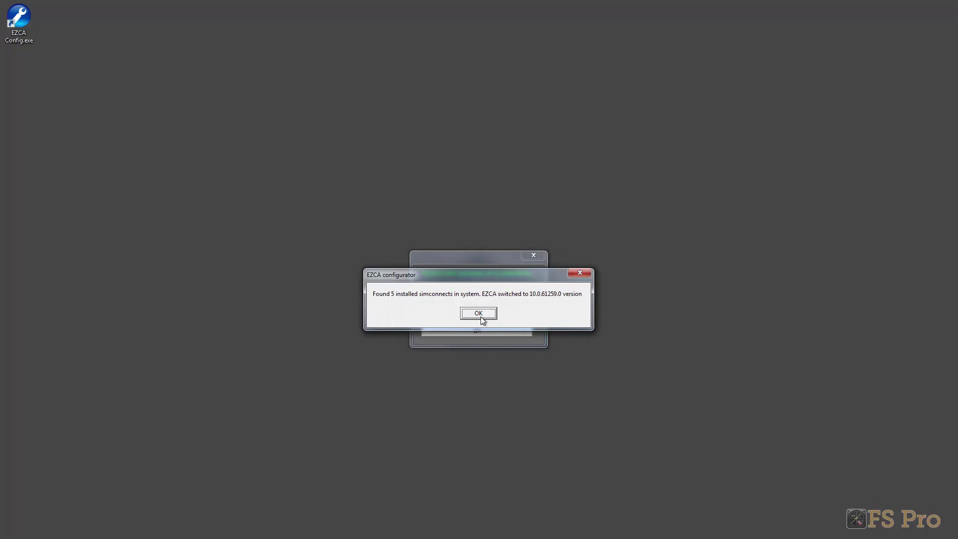
pyautogui.click(482, 315)
pyautogui.click(505, 240)
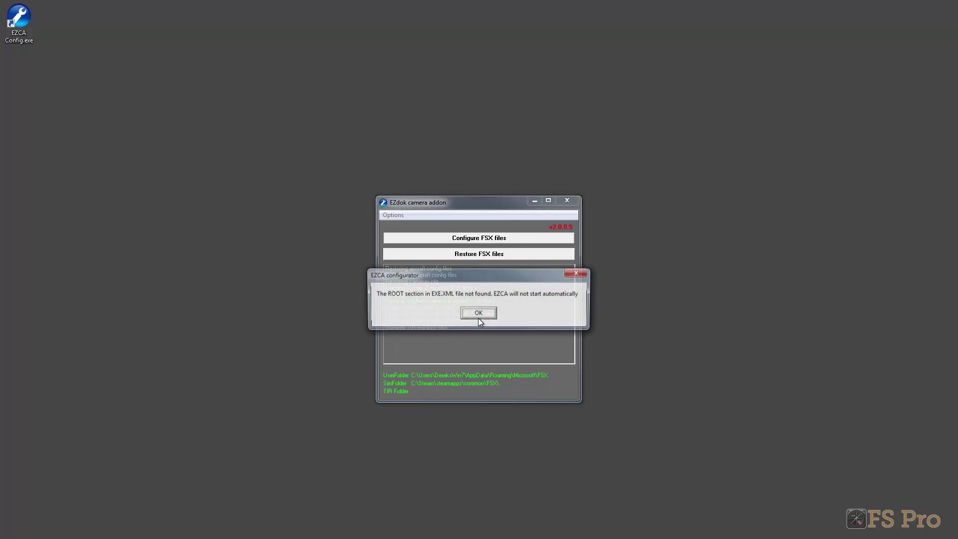
pyautogui.click(479, 313)
pyautogui.click(479, 313)
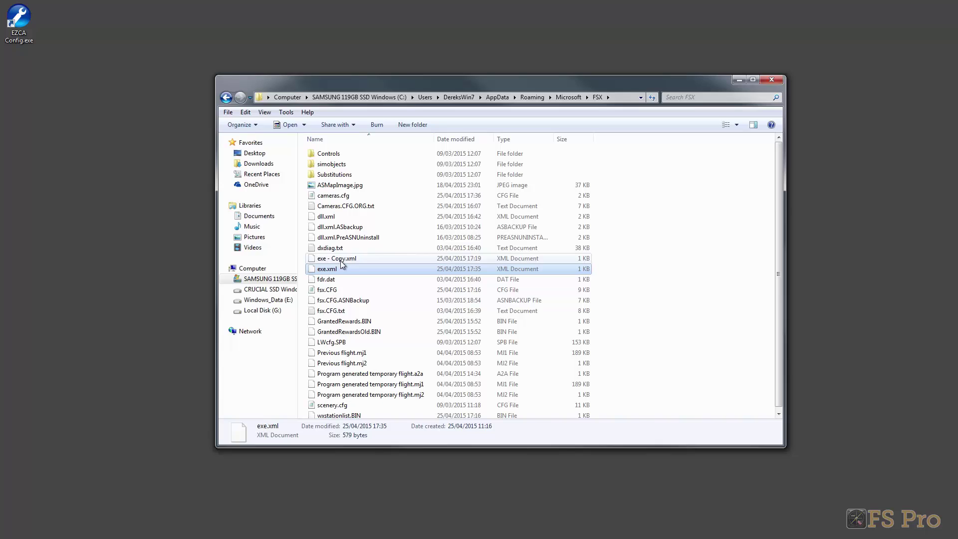
# Reopen exe.xml from the FSX folder in Notepad
pyautogui.rightClick(336, 270)
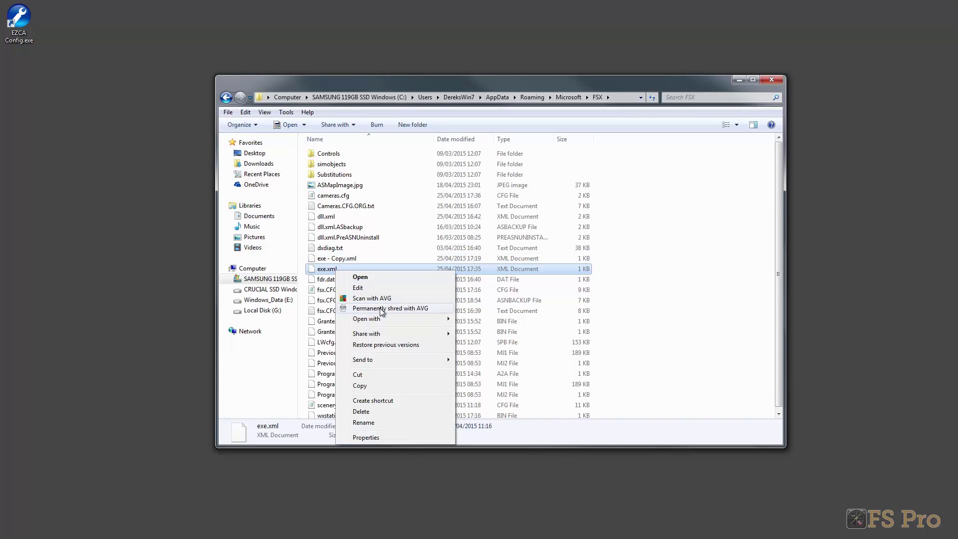
pyautogui.moveTo(396, 322)
pyautogui.click(505, 332)
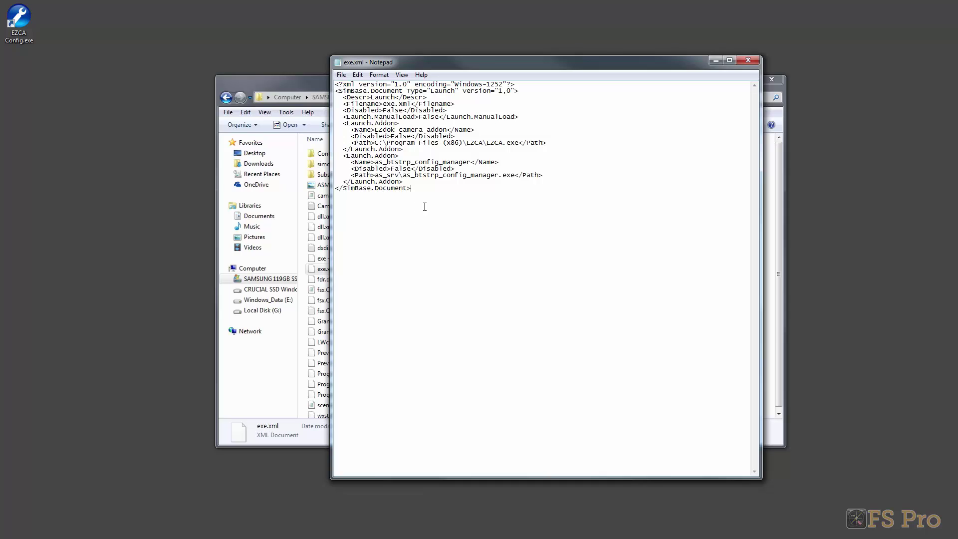
# Review exe.xml's EZdok camera addon and as_btstrp_config_manager Launch.Addon blocks, ending after </SimBase.Document>
pyautogui.moveTo(425, 207); pyautogui.dragTo(325, 76)
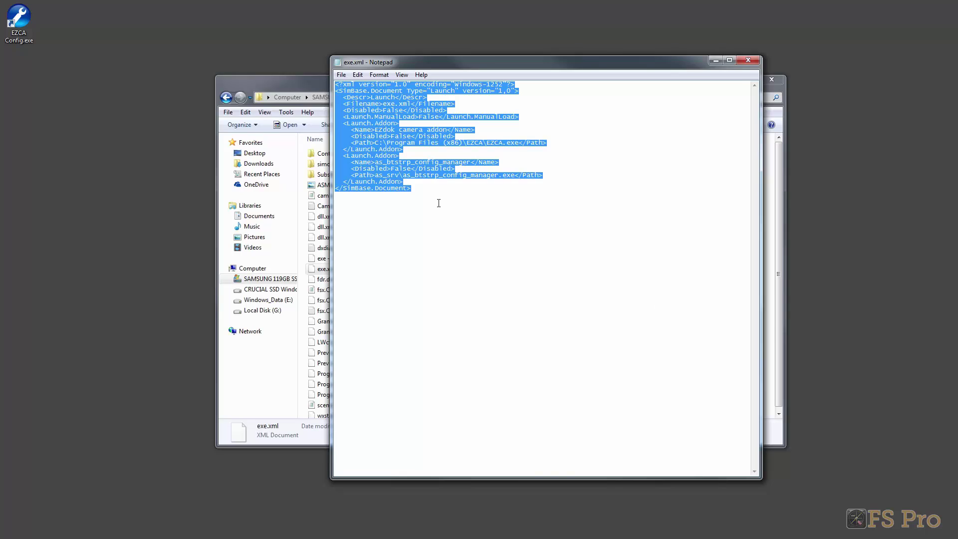
pyautogui.moveTo(403, 182); pyautogui.dragTo(331, 154)
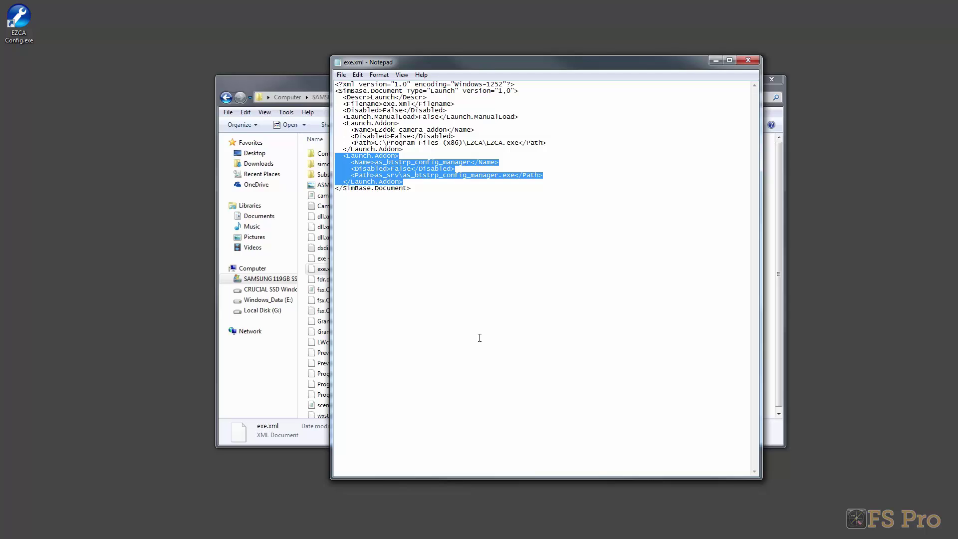
pyautogui.click(387, 259)
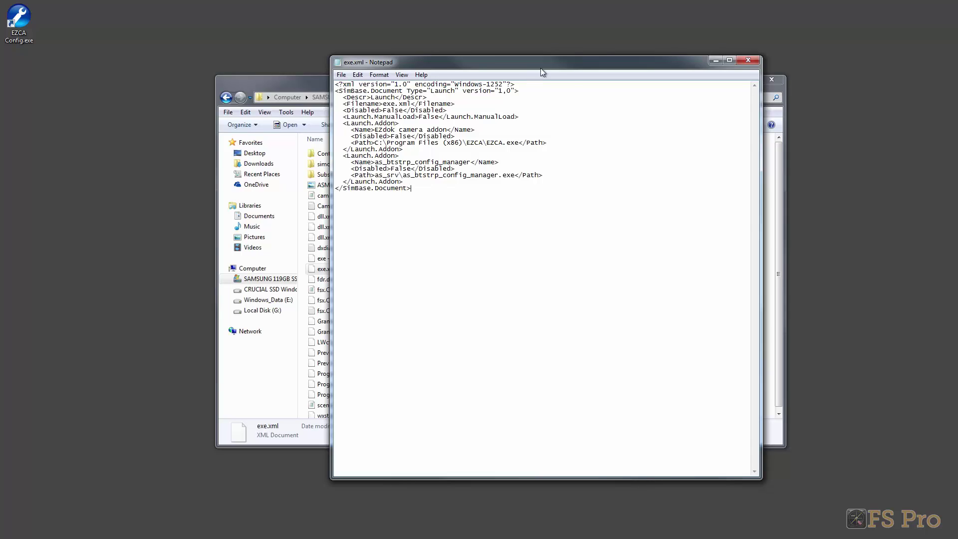
pyautogui.moveTo(551, 65); pyautogui.dragTo(519, 65)
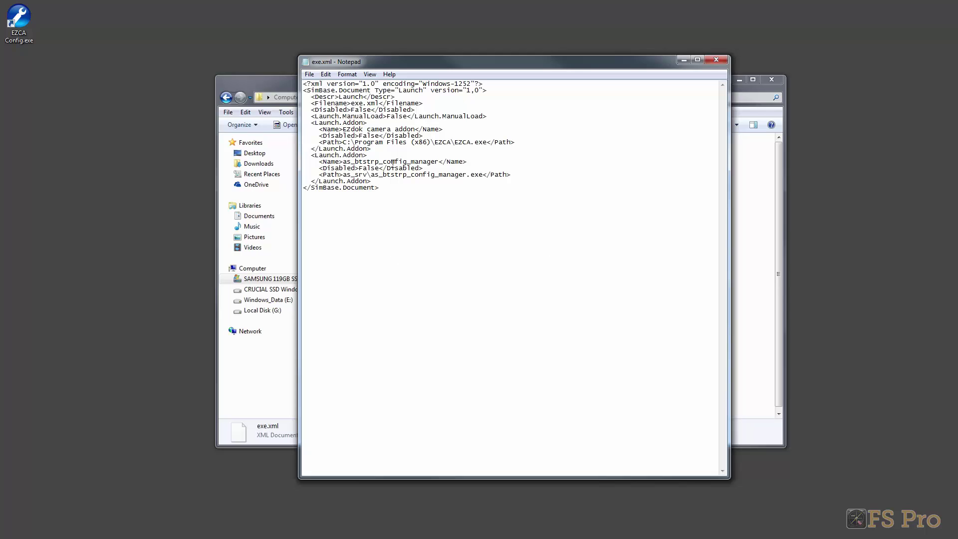
pyautogui.click(411, 272)
# Save exe.xml with ANSI encoding, replacing the existing file
pyautogui.click(311, 75)
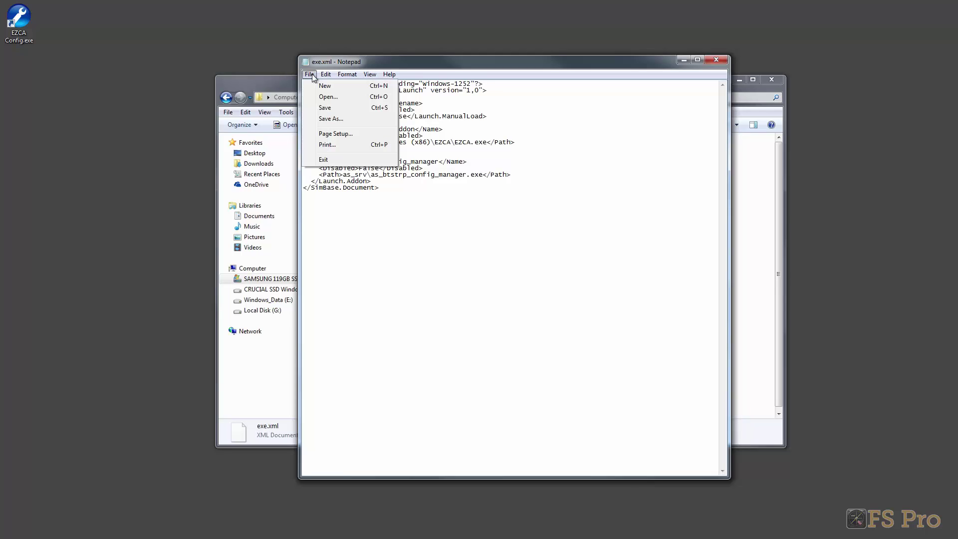
pyautogui.click(331, 119)
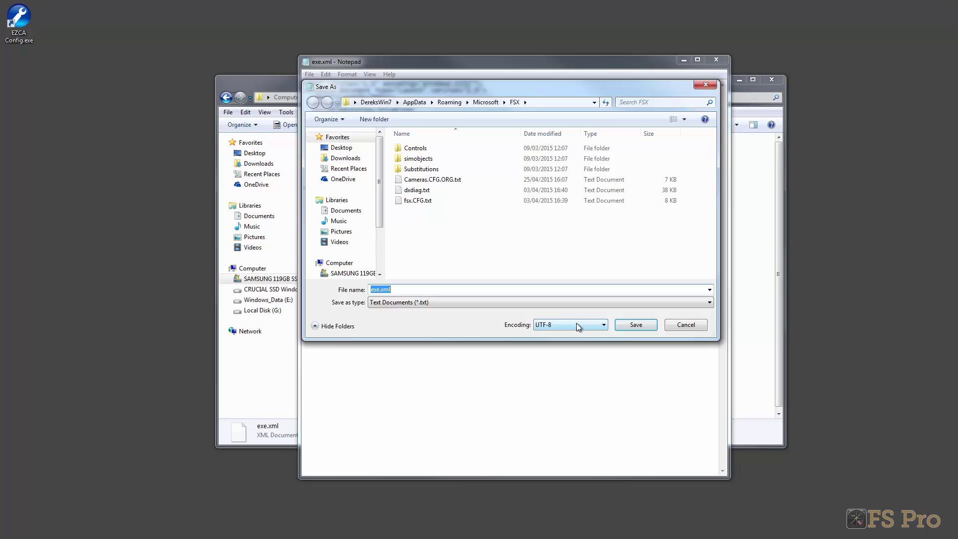
pyautogui.click(576, 322)
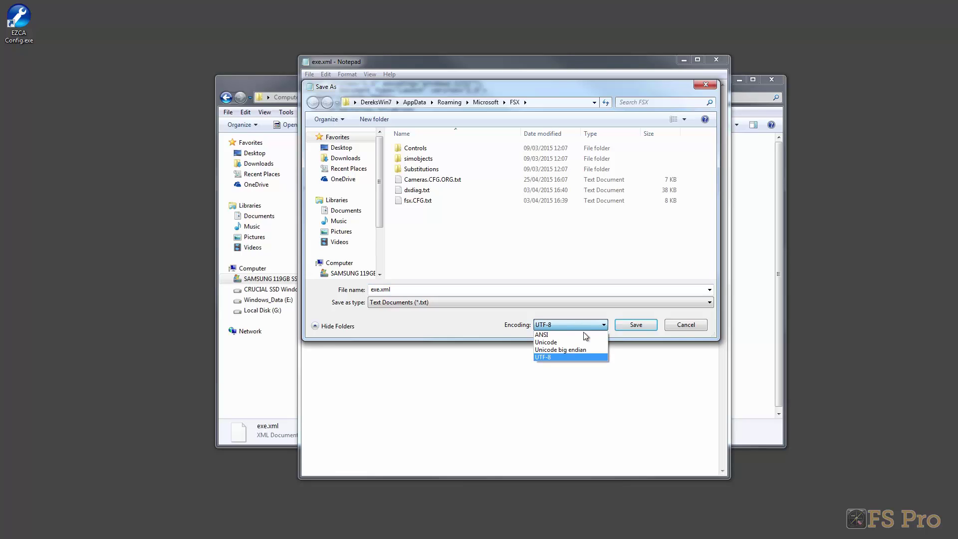
pyautogui.click(574, 335)
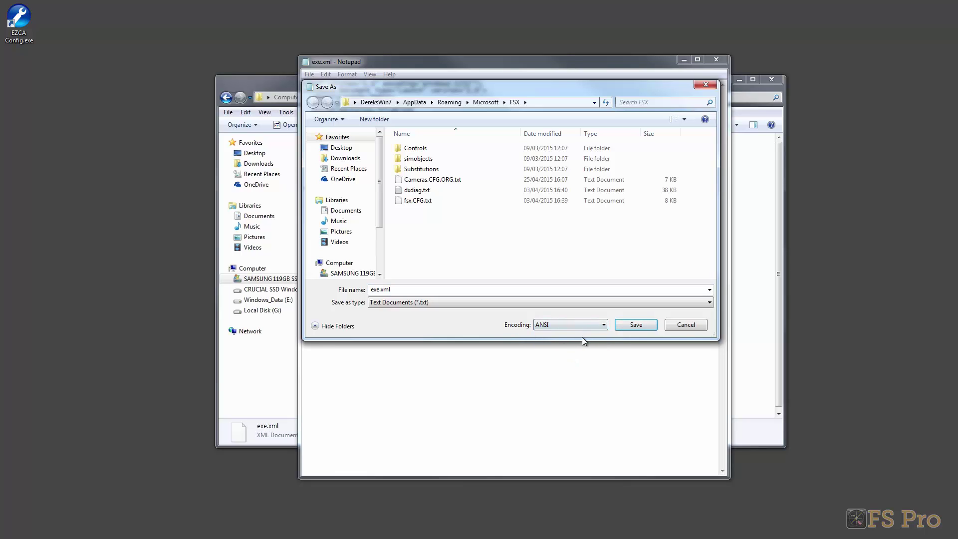
pyautogui.click(636, 325)
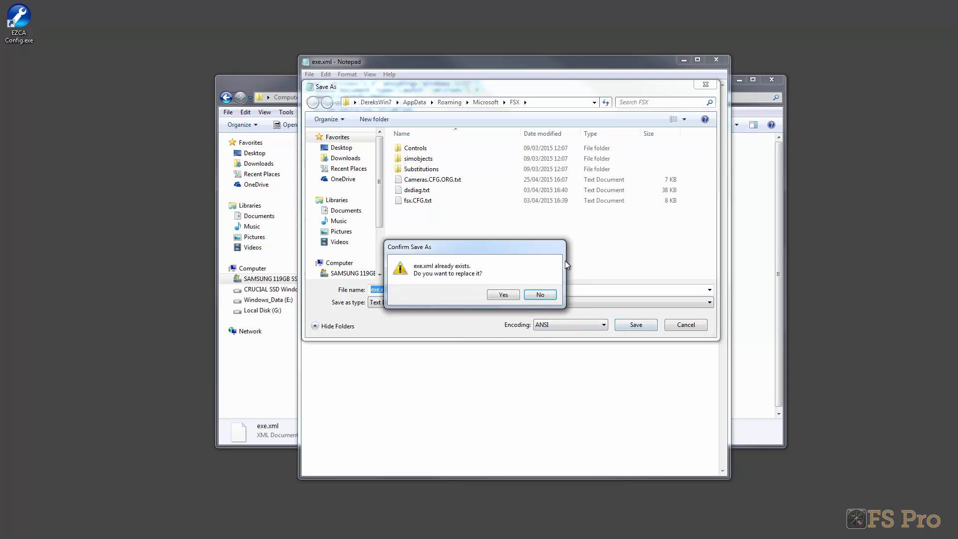
pyautogui.click(504, 295)
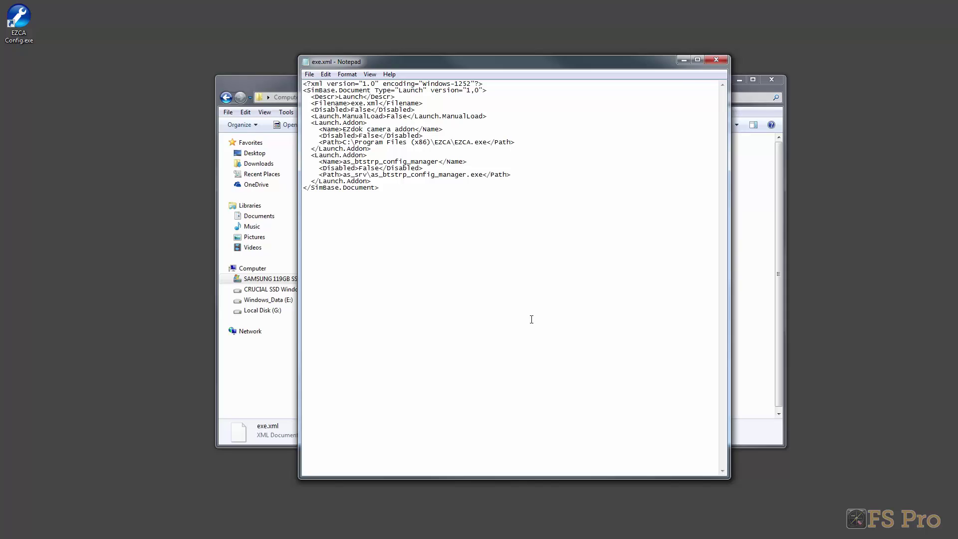
# Close Notepad and dismiss the EZCA configurator's startup messages
pyautogui.click(716, 60)
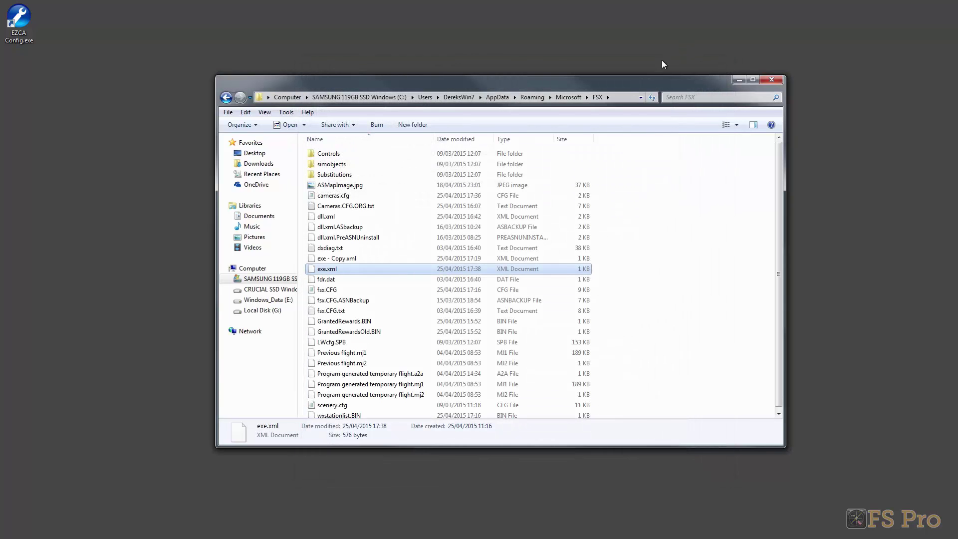
pyautogui.moveTo(487, 83); pyautogui.dragTo(925, 111)
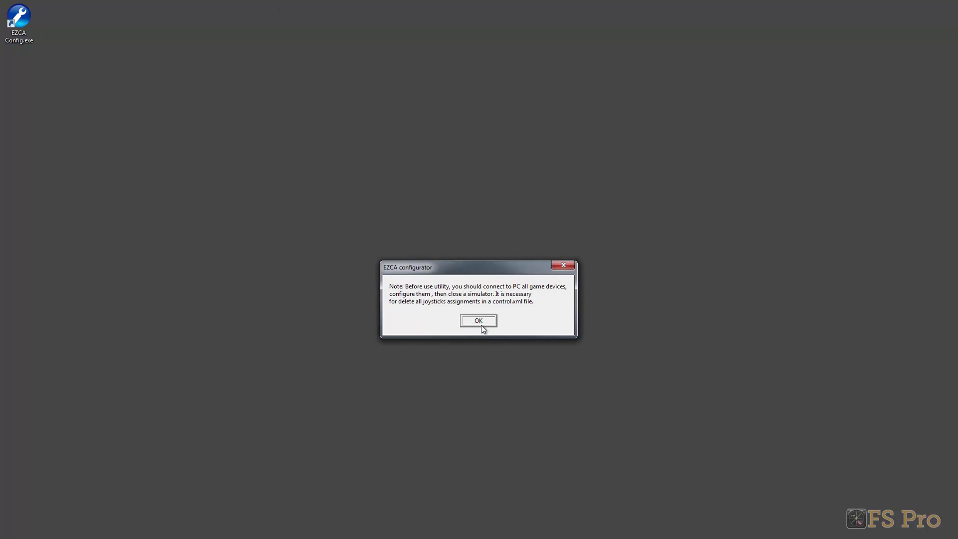
pyautogui.click(481, 322)
pyautogui.click(491, 335)
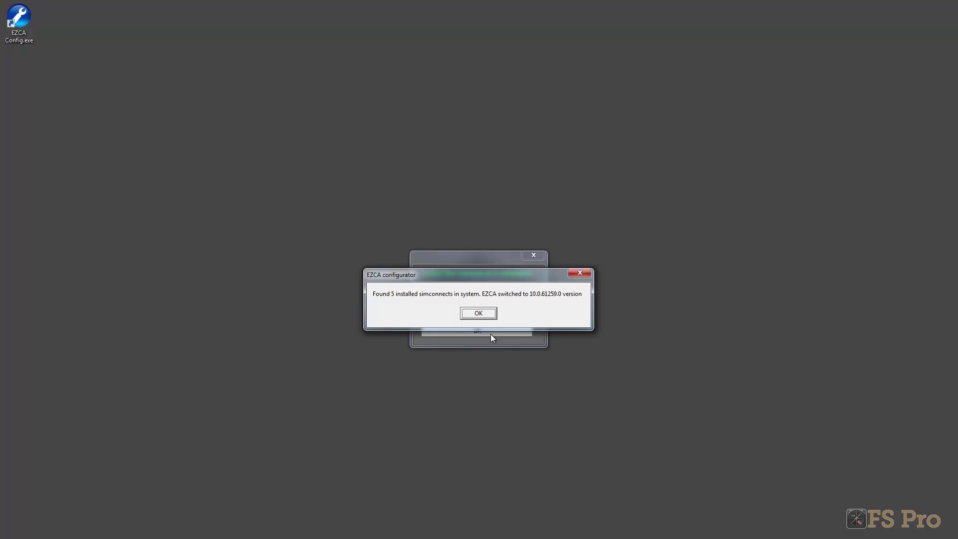
pyautogui.click(483, 315)
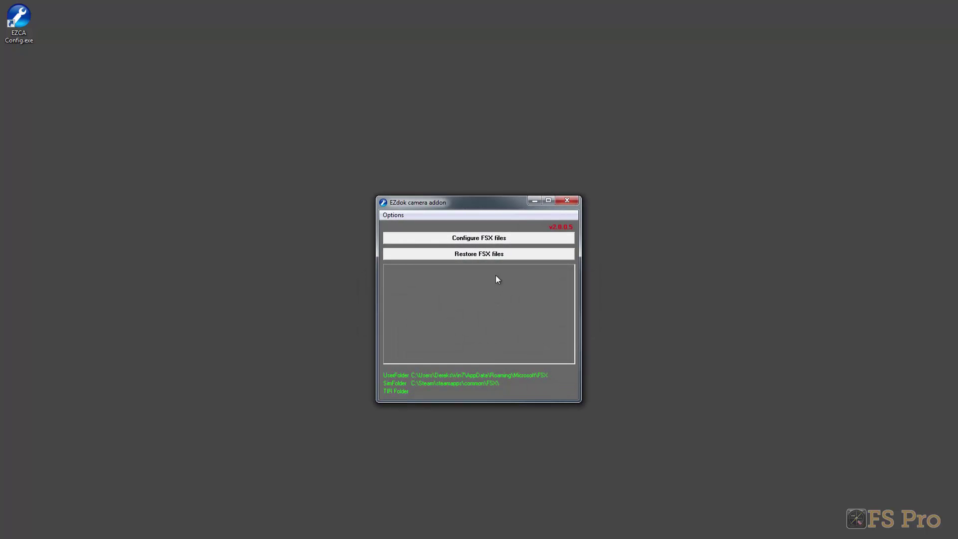
# Run Configure FSX files and acknowledge the 'Is done' confirmation
pyautogui.click(491, 238)
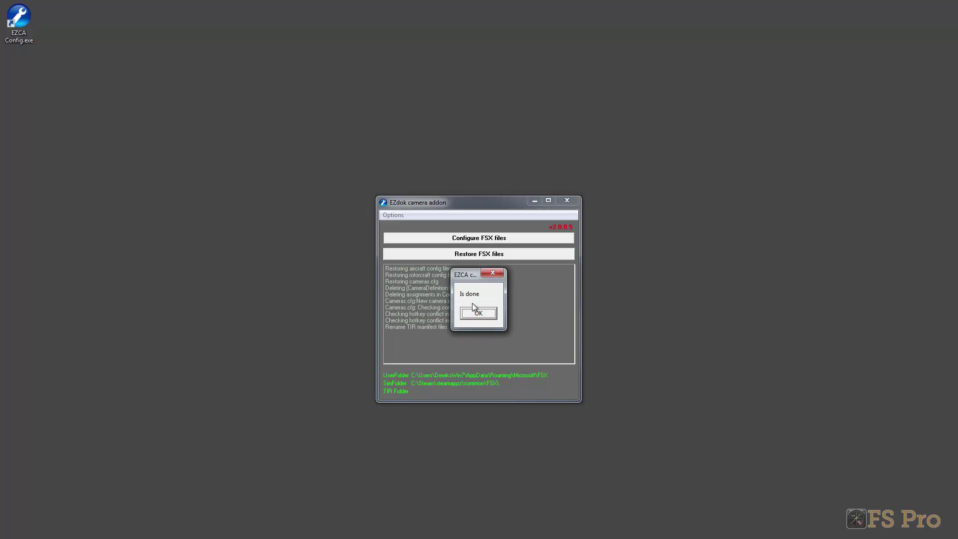
pyautogui.click(480, 315)
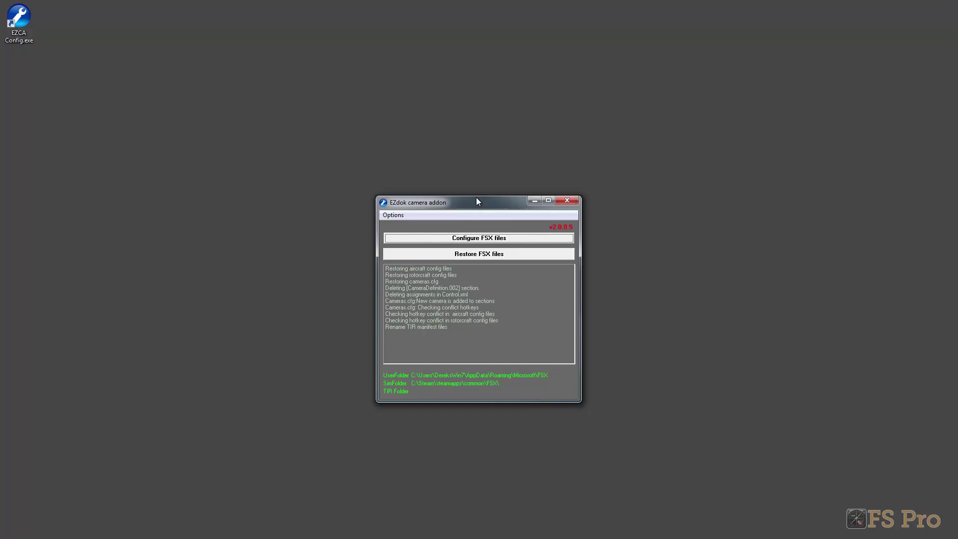
pyautogui.moveTo(476, 200); pyautogui.dragTo(471, 178)
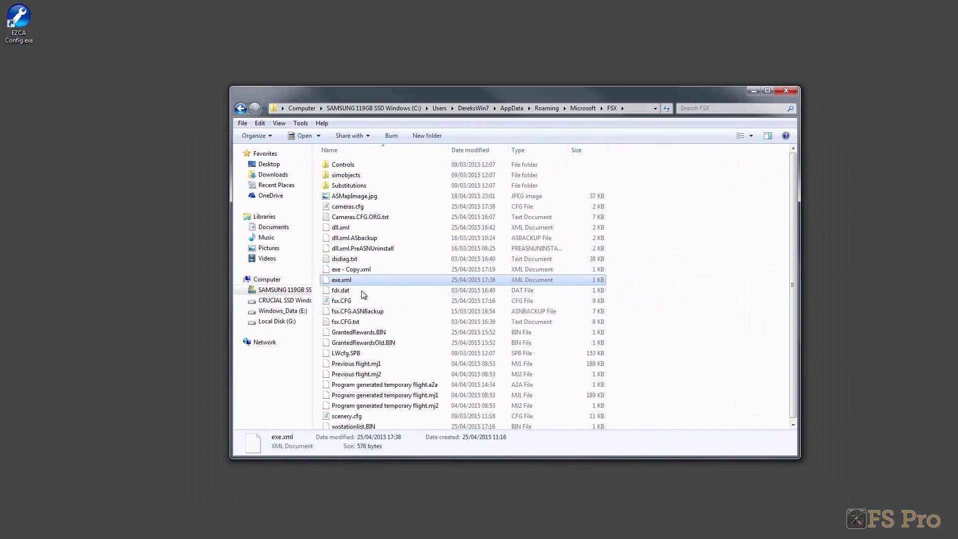
# Reopen exe.xml from the FSX folder in Notepad and select all its text
pyautogui.rightClick(344, 282)
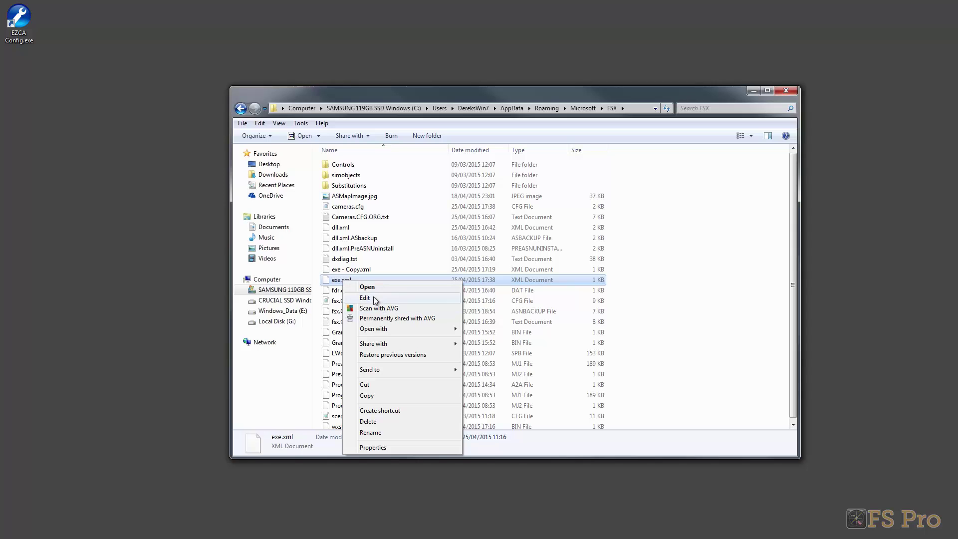
pyautogui.moveTo(394, 329)
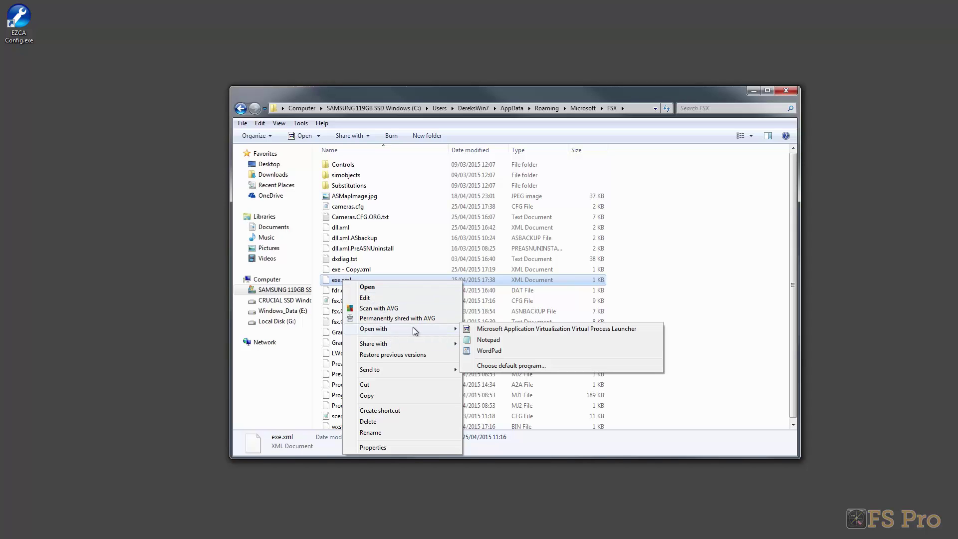
pyautogui.click(504, 339)
pyautogui.moveTo(417, 221); pyautogui.dragTo(302, 80)
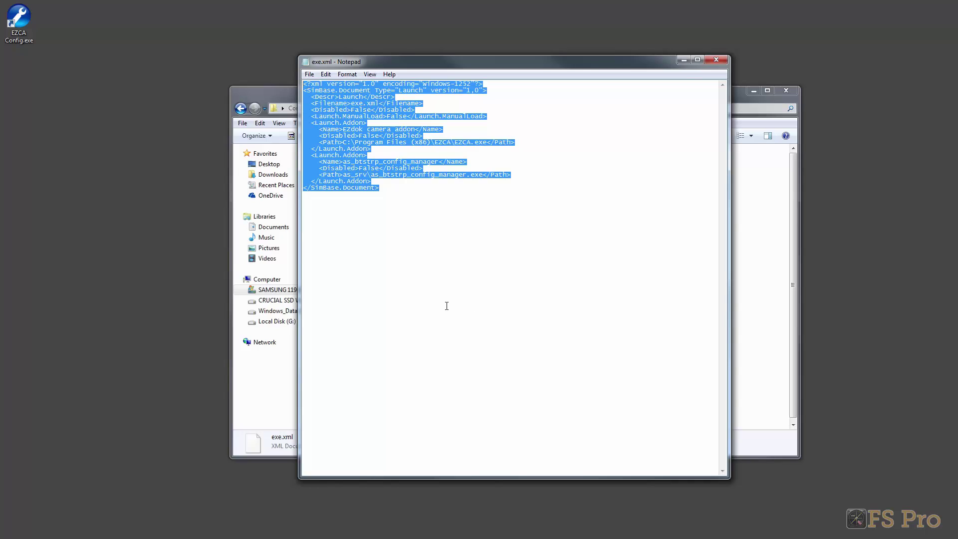
# Bring up Save As for exe.xml with ANSI encoding, moving the dialog aside
pyautogui.click(309, 74)
pyautogui.click(331, 119)
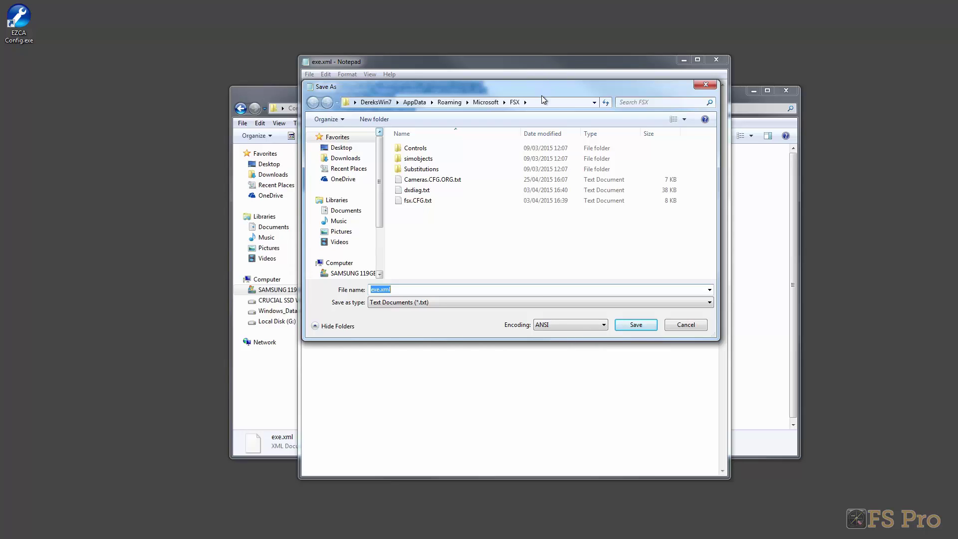
pyautogui.moveTo(536, 90); pyautogui.dragTo(597, 208)
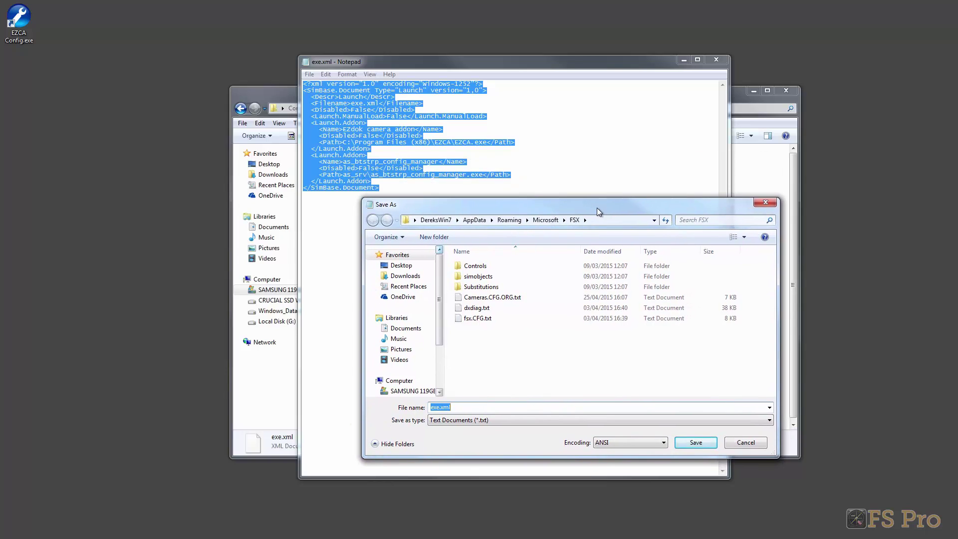